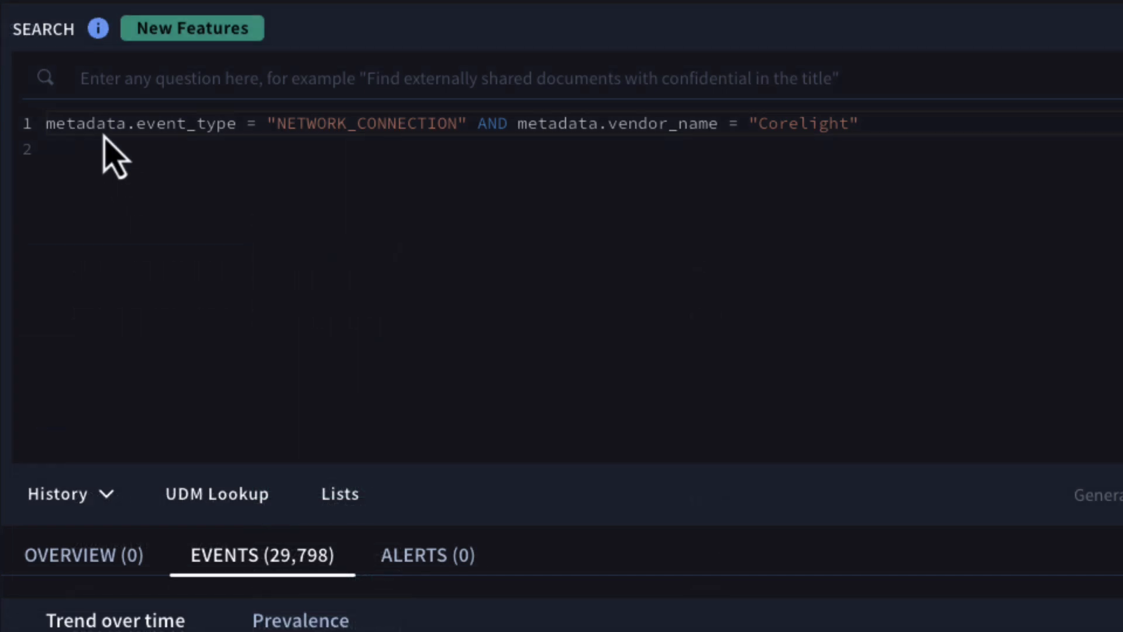
Add a match section below the Corelight event filter that groups results by metadata.product_event_type
left_click(88, 148)
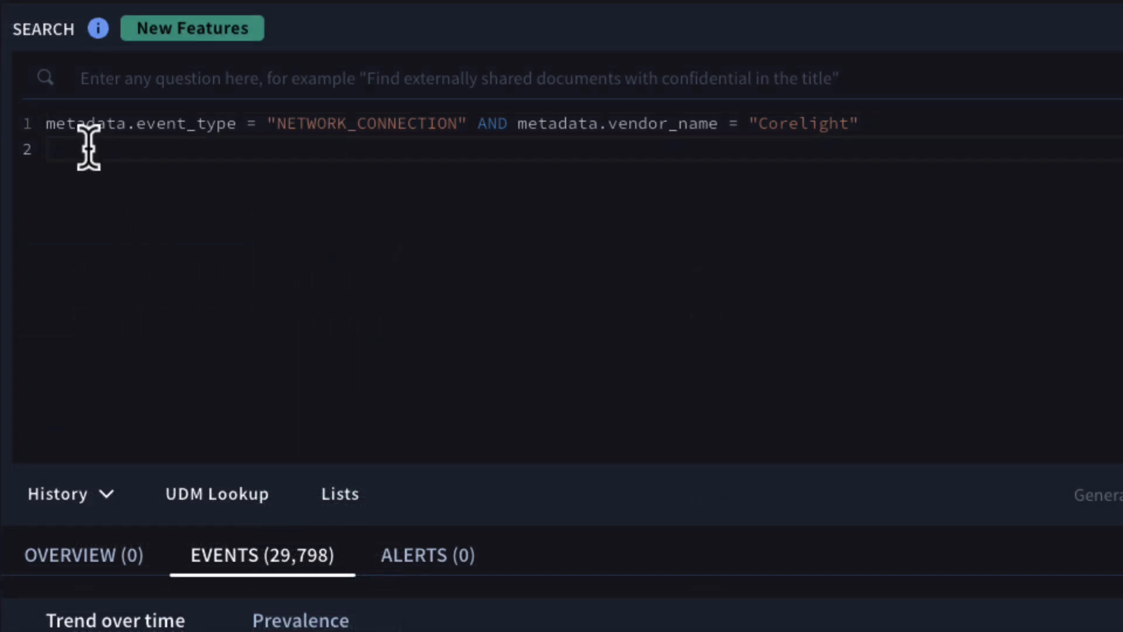
type("match:")
key("Return")
type("met")
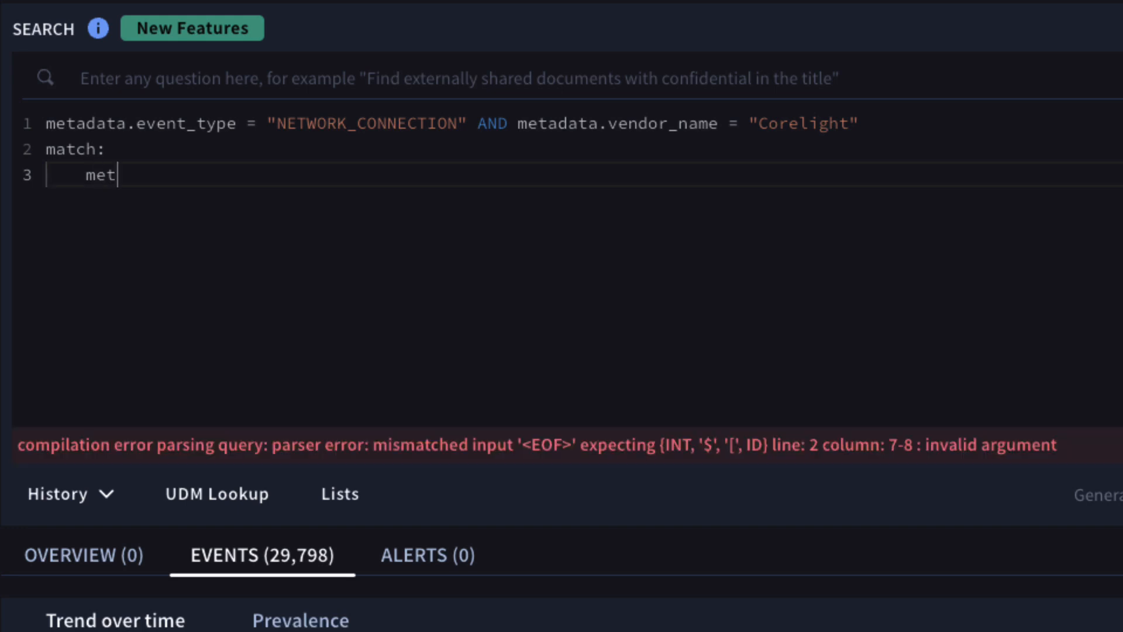
type("adata.prro")
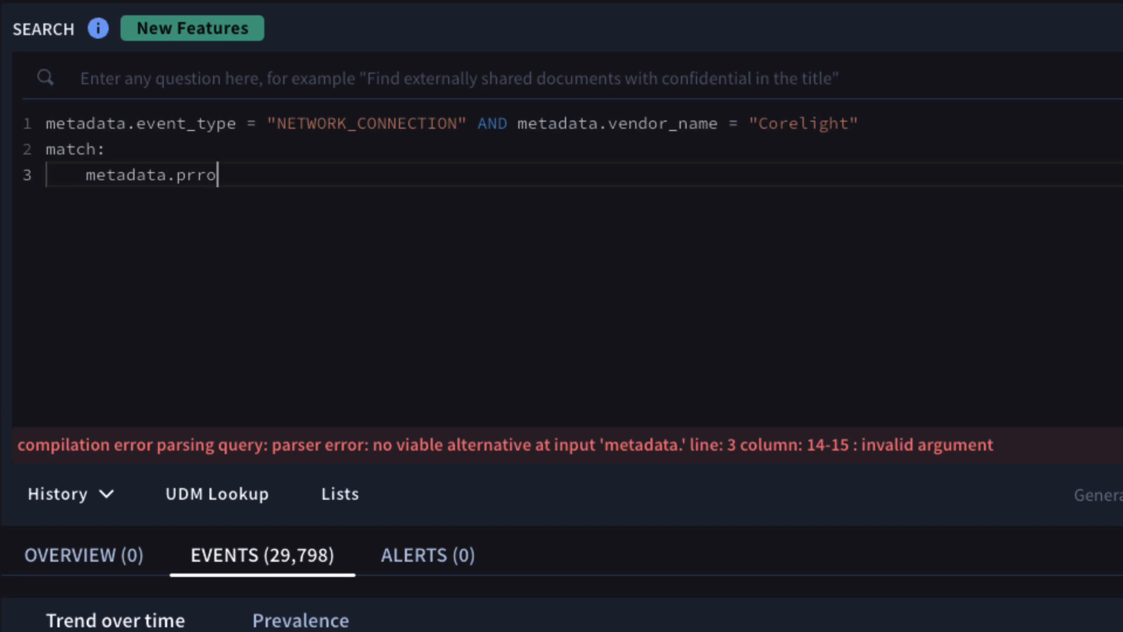
key("BackSpace")
key("BackSpace")
type("oduct_event")
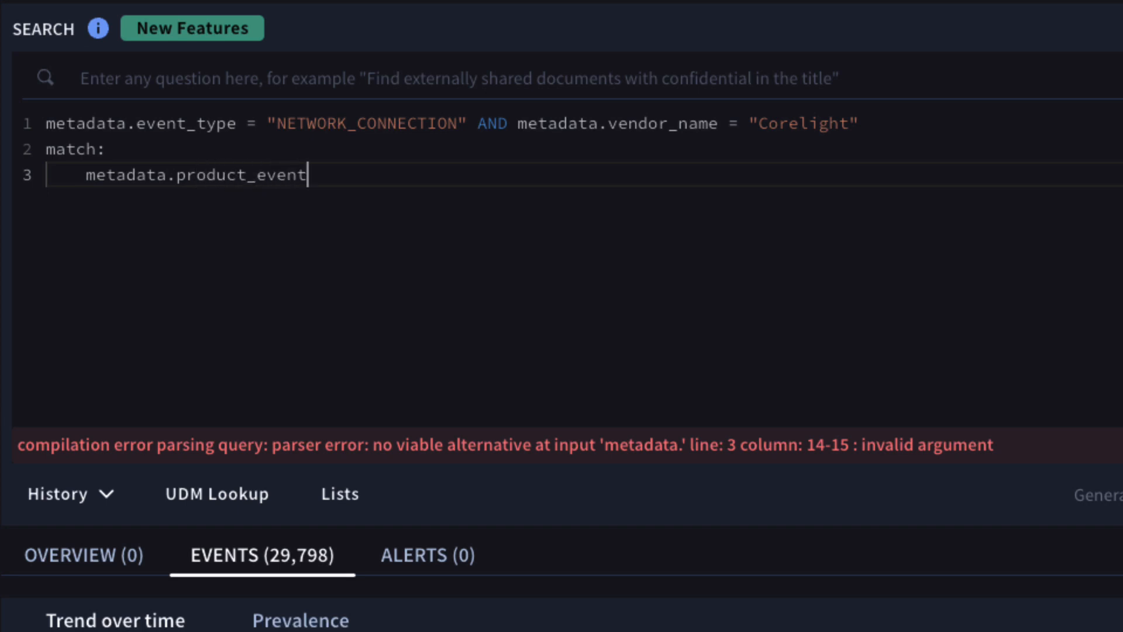
type("_type")
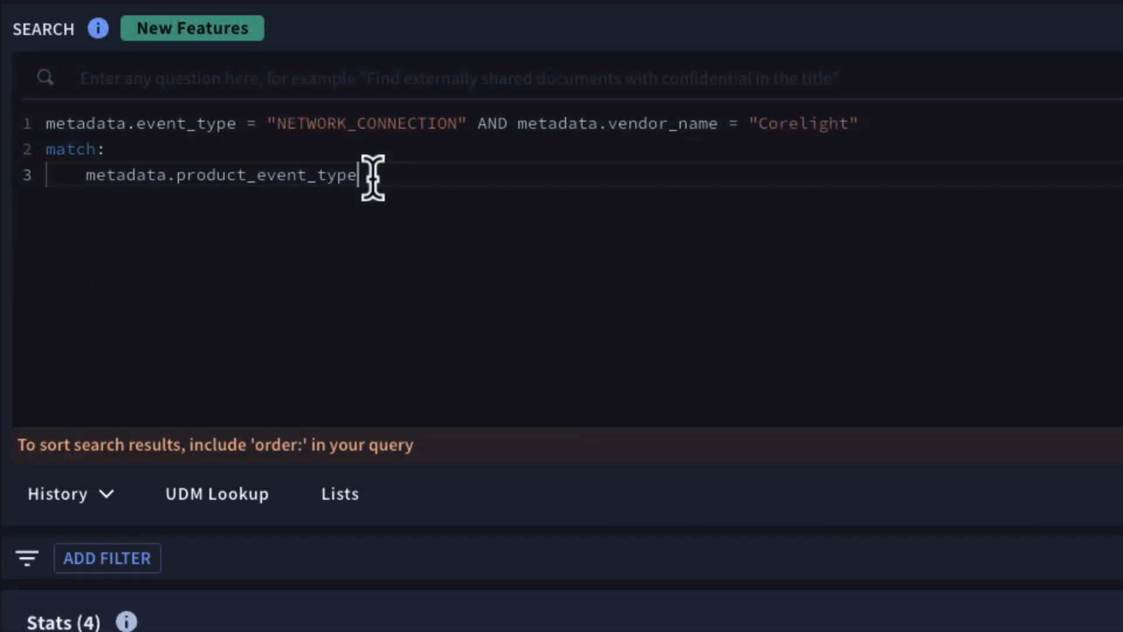
Add network.ip_protocol as a second grouping field in the match section
type(", network")
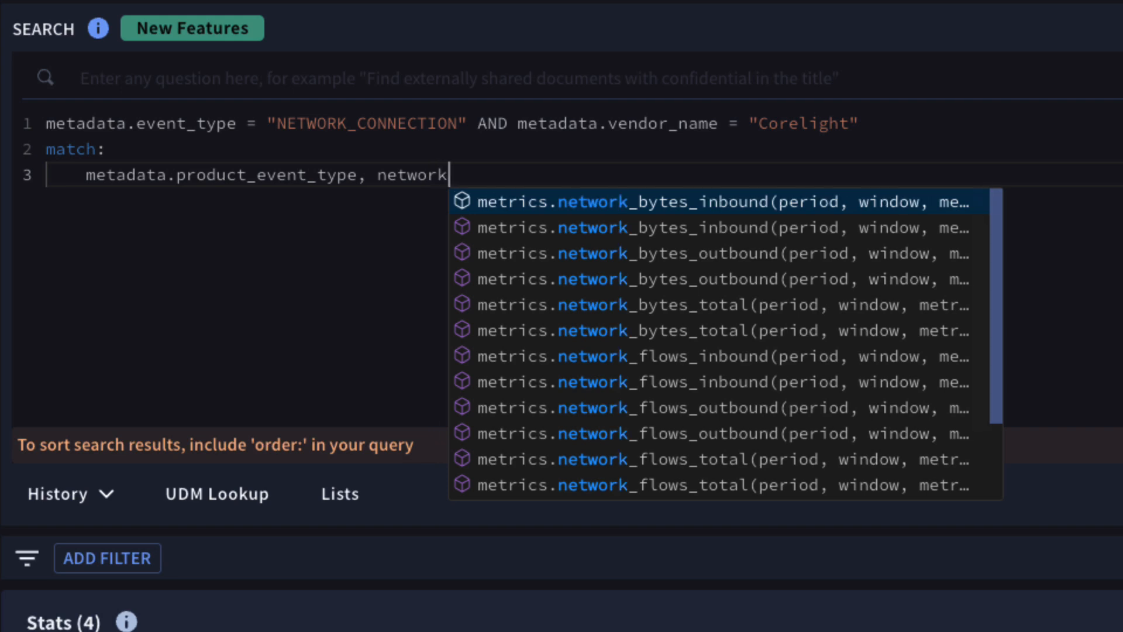
type(".ip")
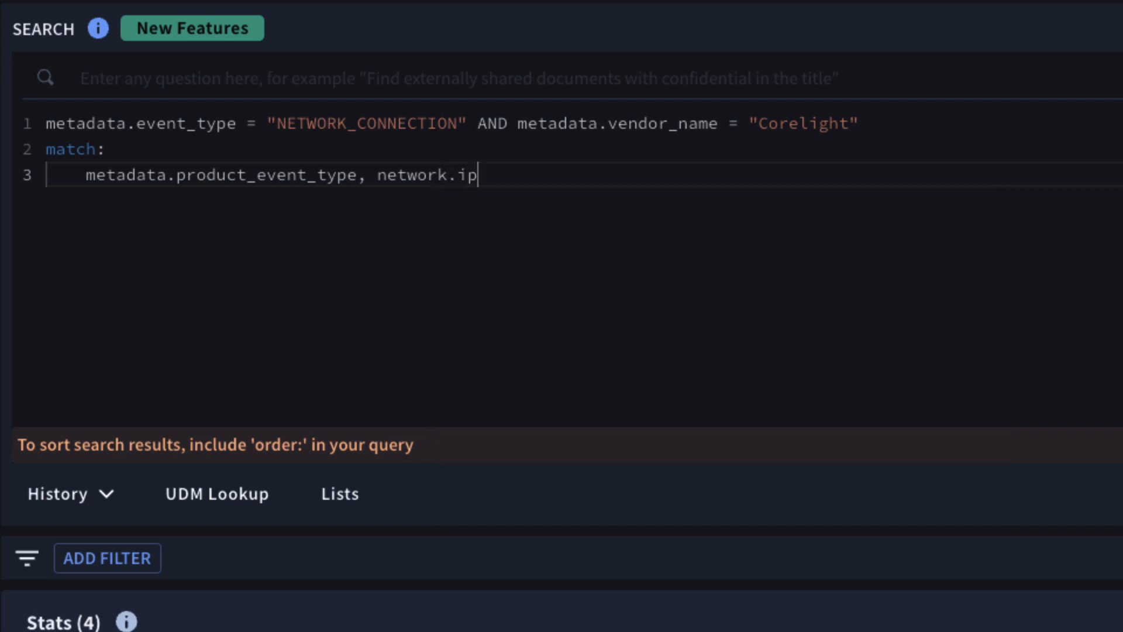
type("_")
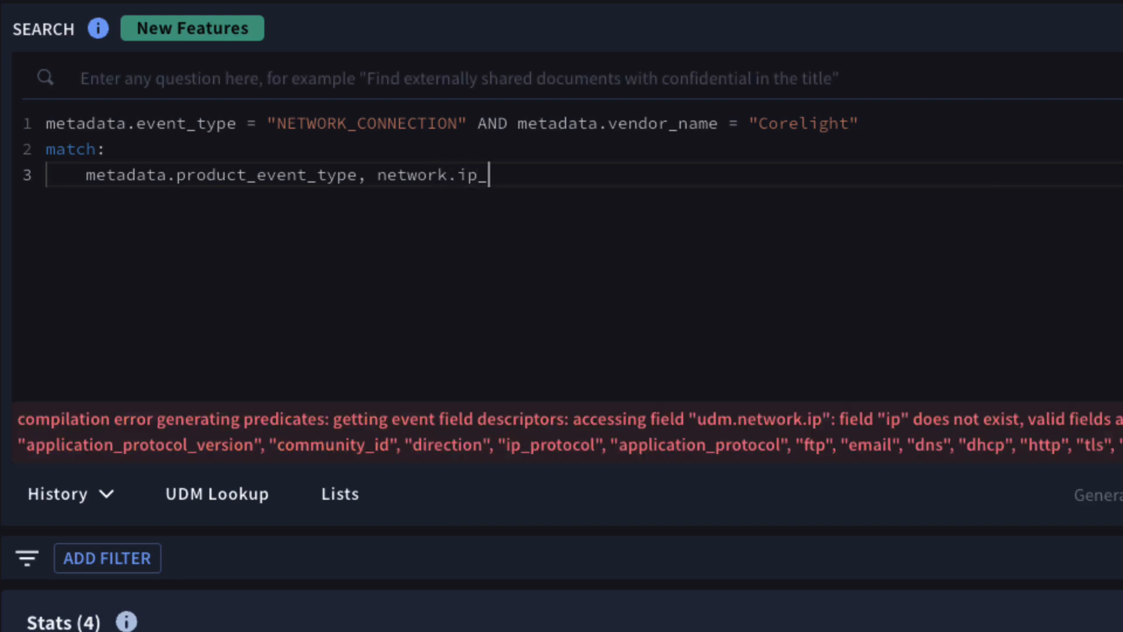
type("pr")
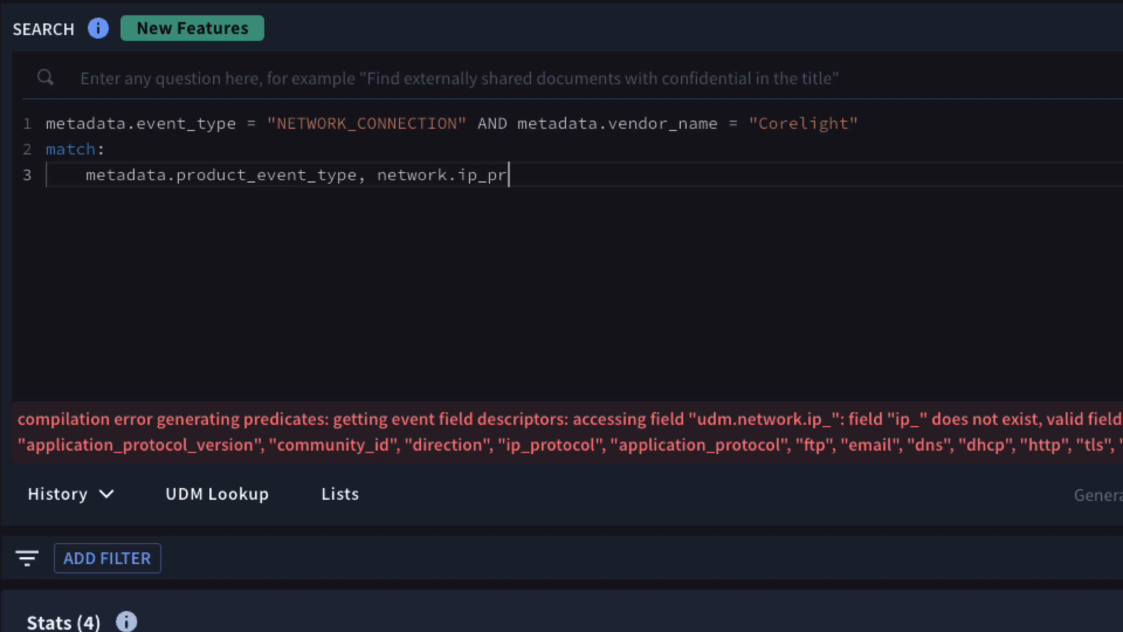
type("otocol")
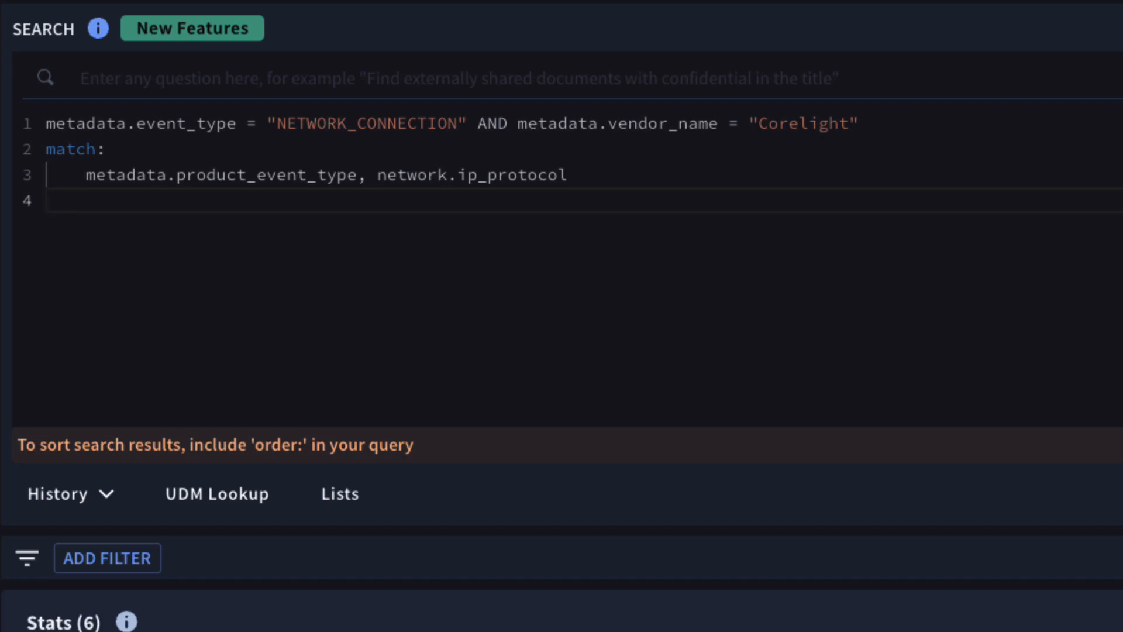
Add an outcome section that defines $event_count with the count() function
type("outcome:")
key("Return")
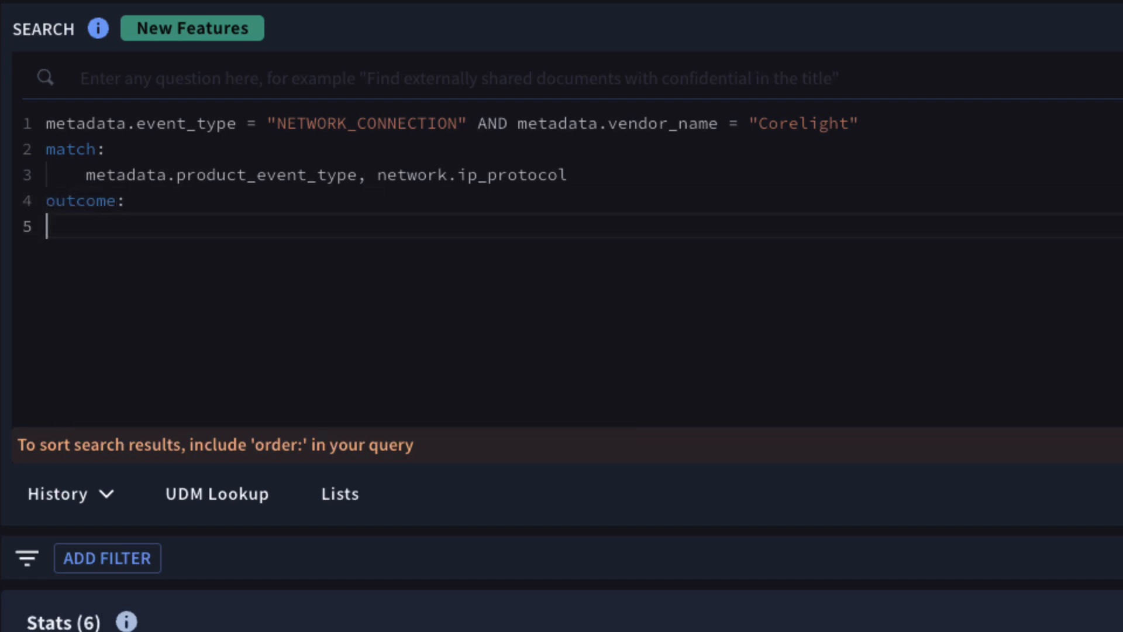
key("Tab")
type("$event_count =")
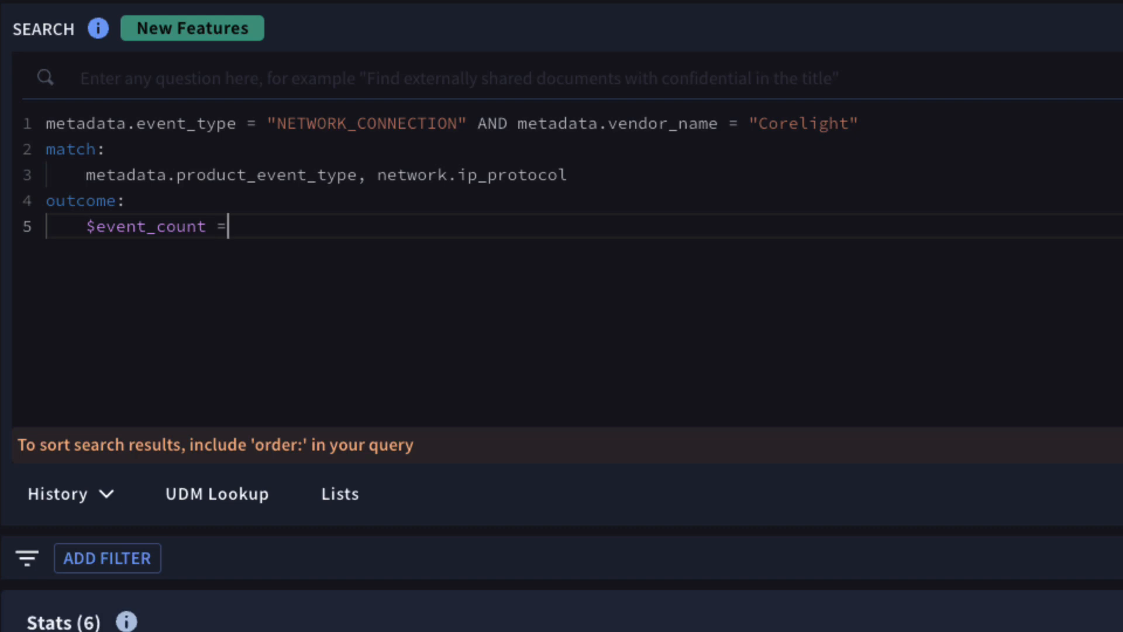
type(" count")
key("Return")
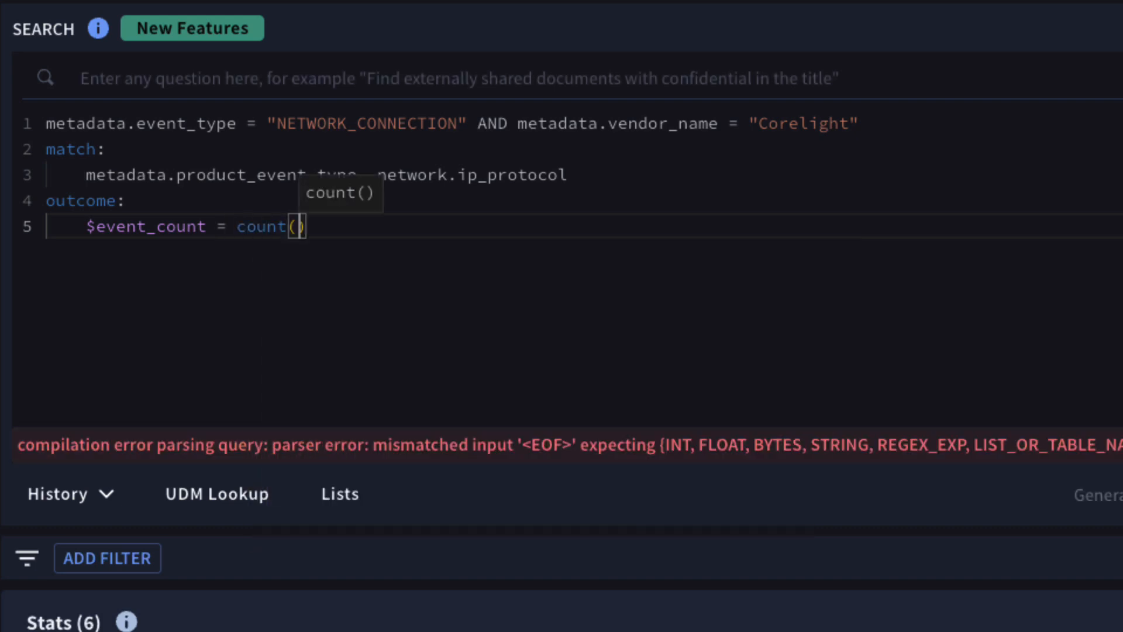
type("pro")
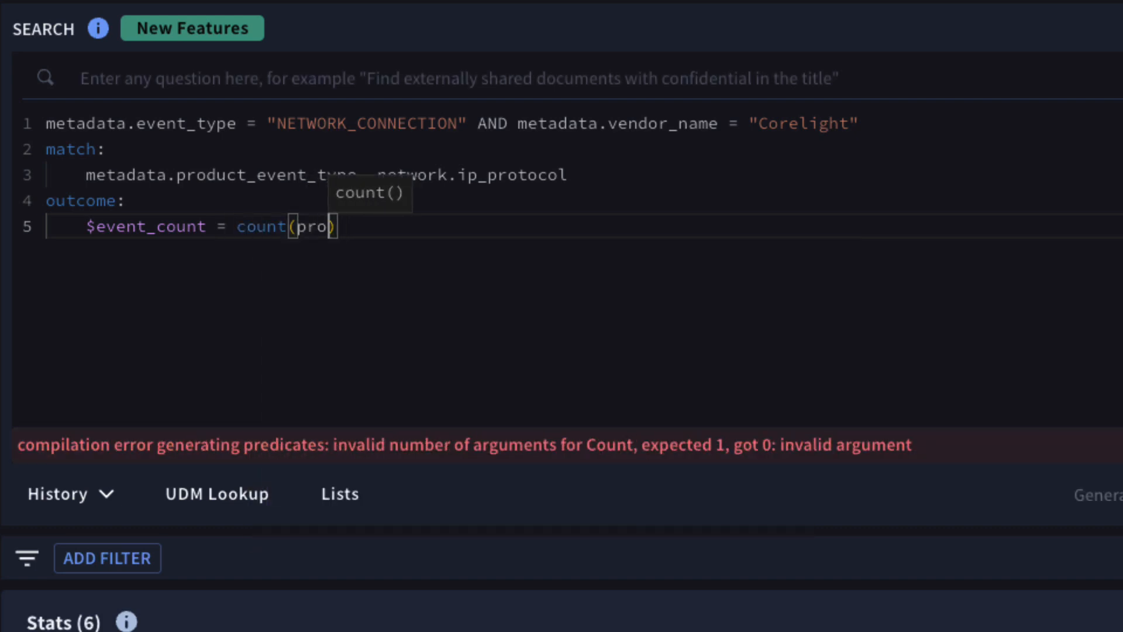
key("BackSpace")
key("BackSpace")
key("BackSpace")
Make the count() function in the outcome section count metadata.event_type
type("metadata.")
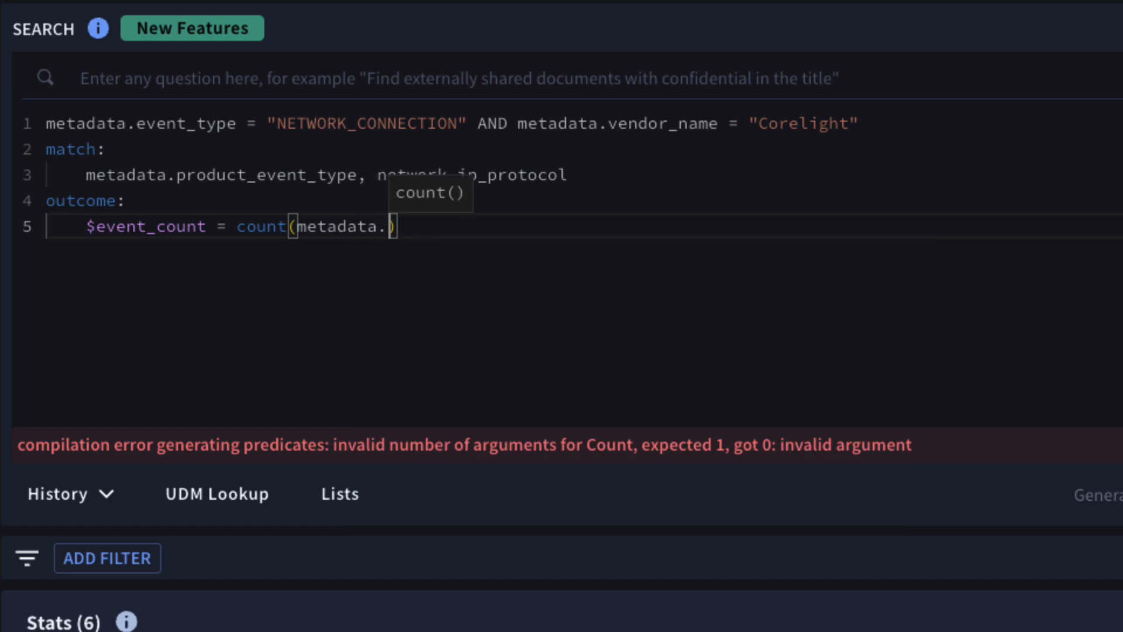
type("event_ty")
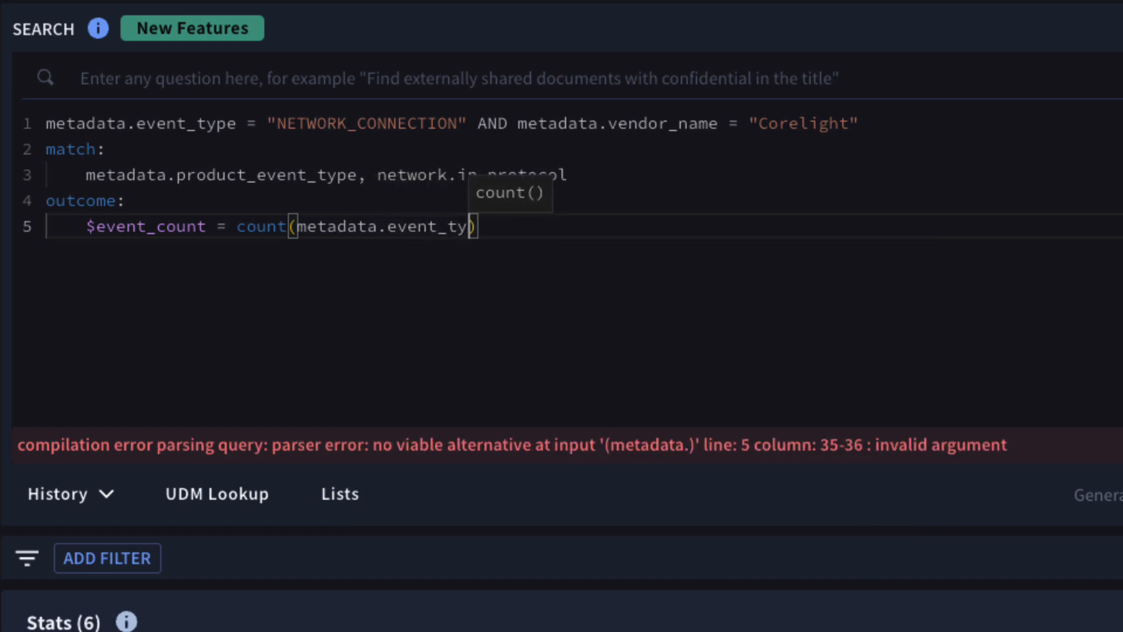
type("pe")
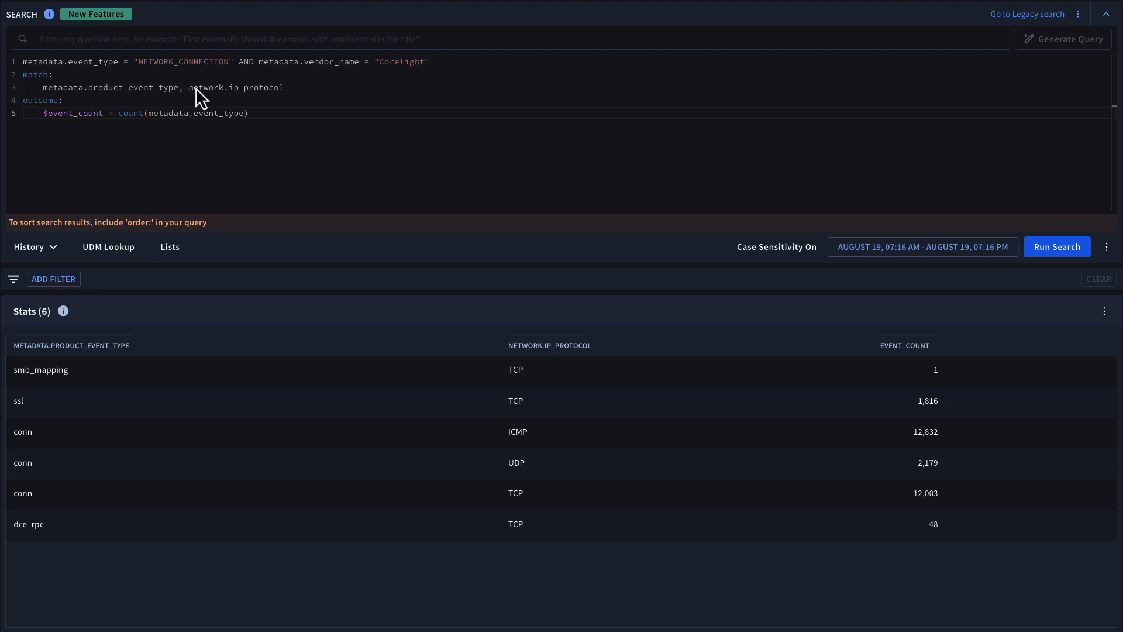
Add an order section after the outcome section that sorts by $event_count desc, followed by a comma
left_click(262, 114)
key("Return")
type("order:     ")
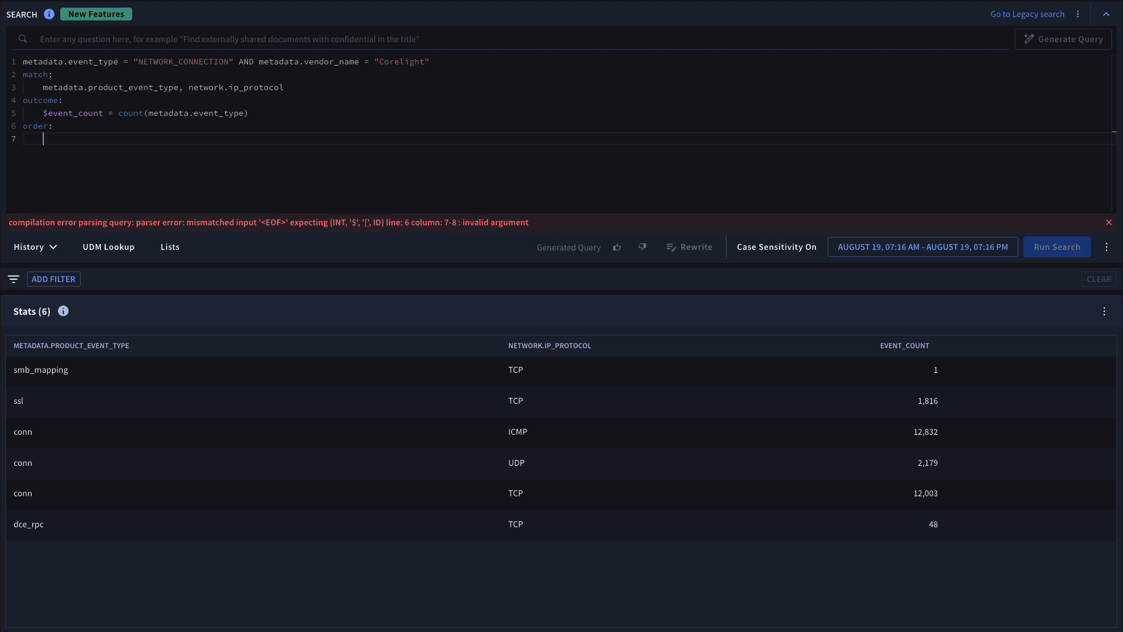
type("$event_count d")
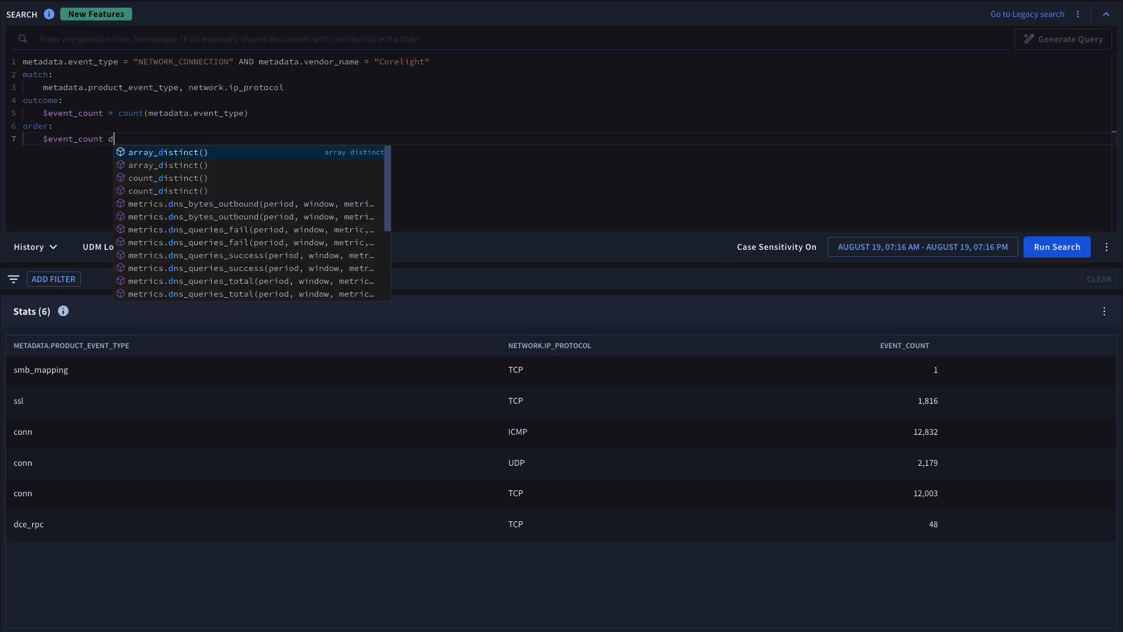
type("esc, ")
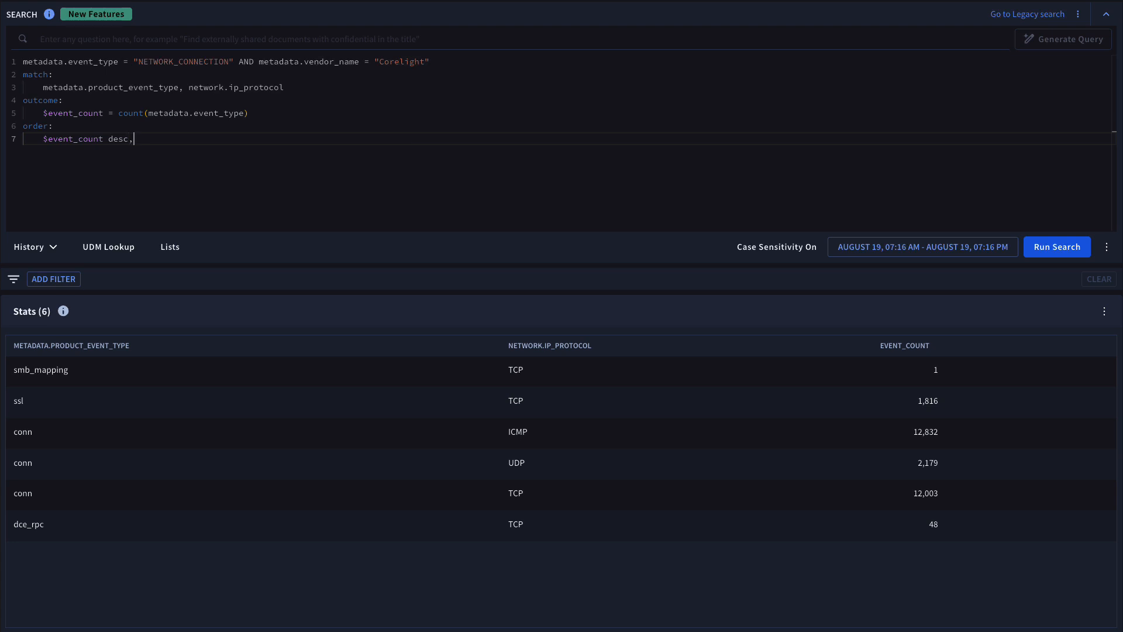
type("$")
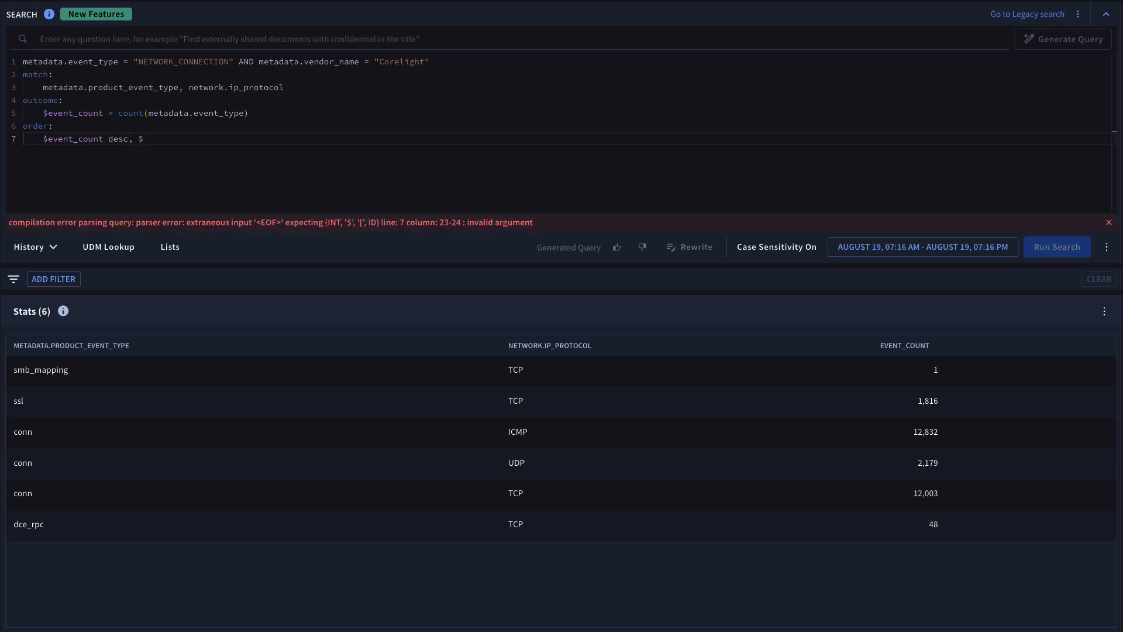
type("network.")
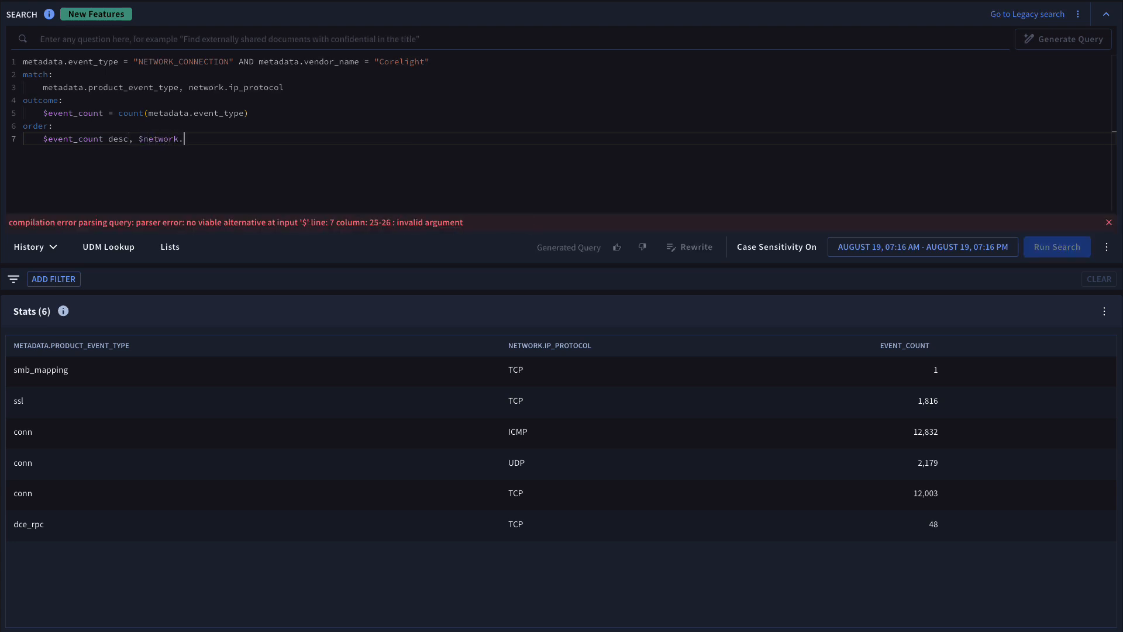
key("BackSpace")
key("BackSpace")
key("BackSpace")
key("BackSpace")
key("BackSpace")
key("BackSpace")
key("BackSpace")
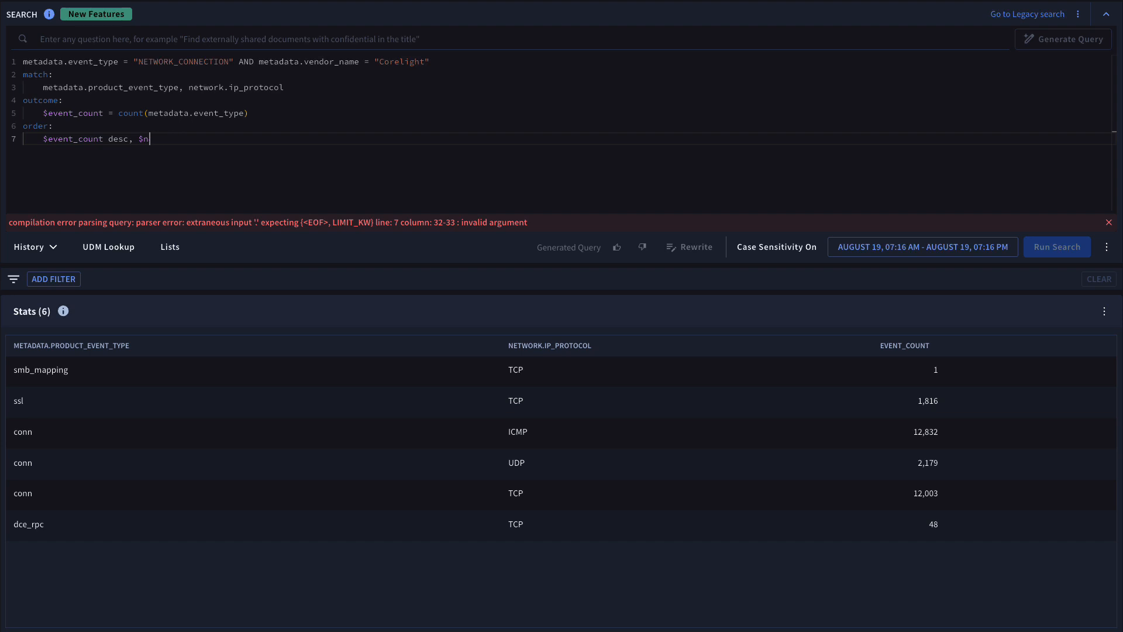
key("BackSpace")
key("BackSpace")
Add network.ip_protocol asc as the second sort key and run the search
type("network.ip_p")
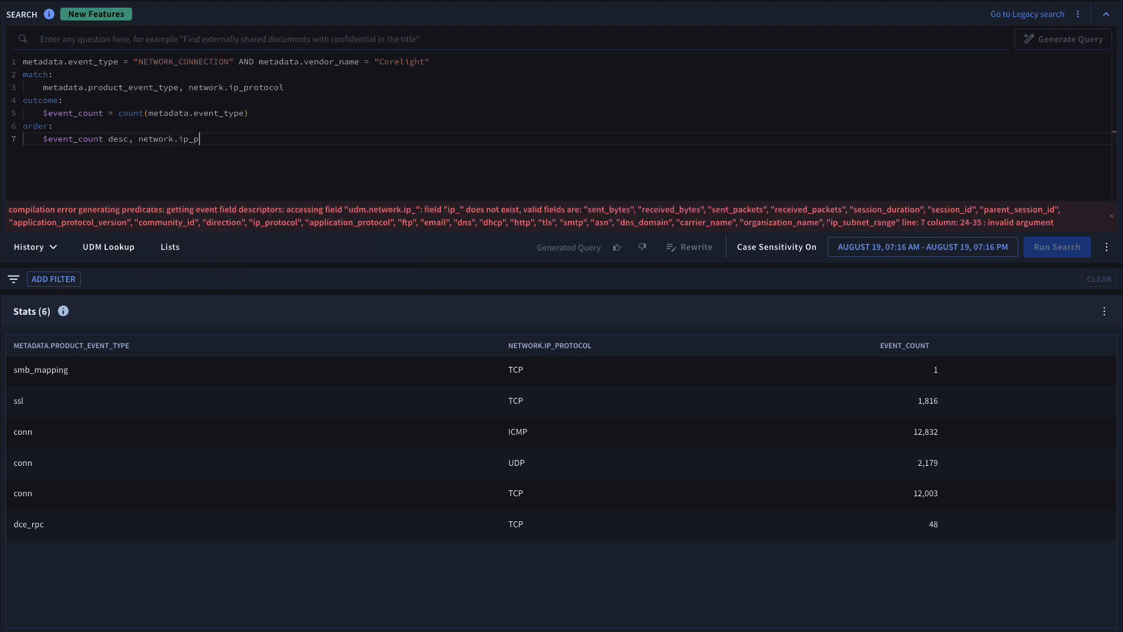
type("rotocol asc")
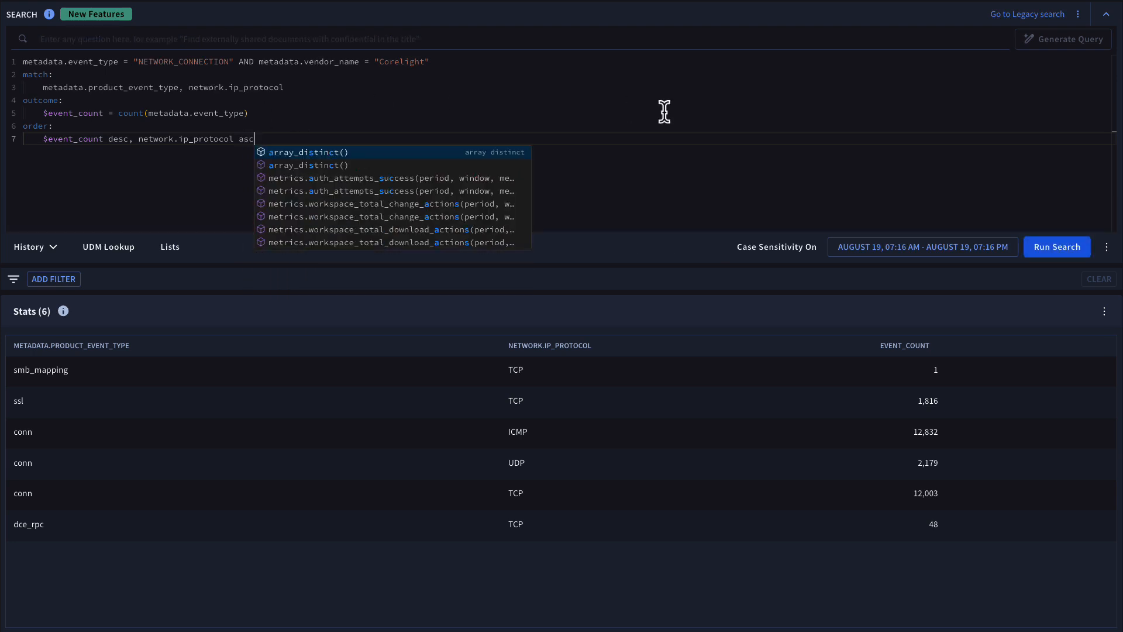
left_click(1046, 250)
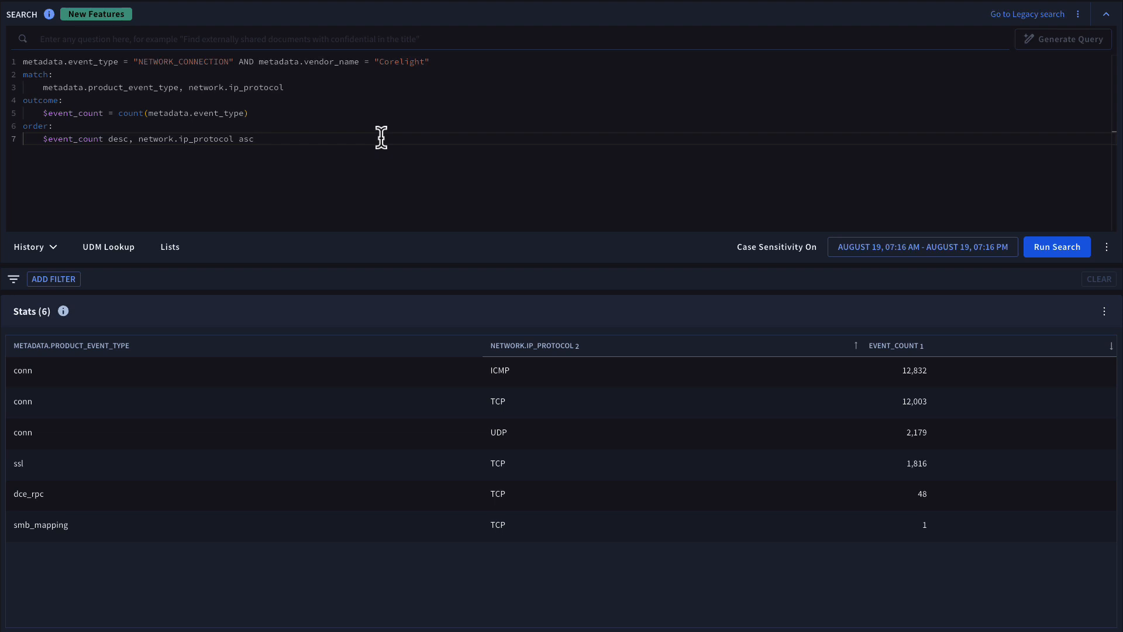
Add a limit section that restricts the results to 3 rows and run the search
key("Return")
type("limit:     ")
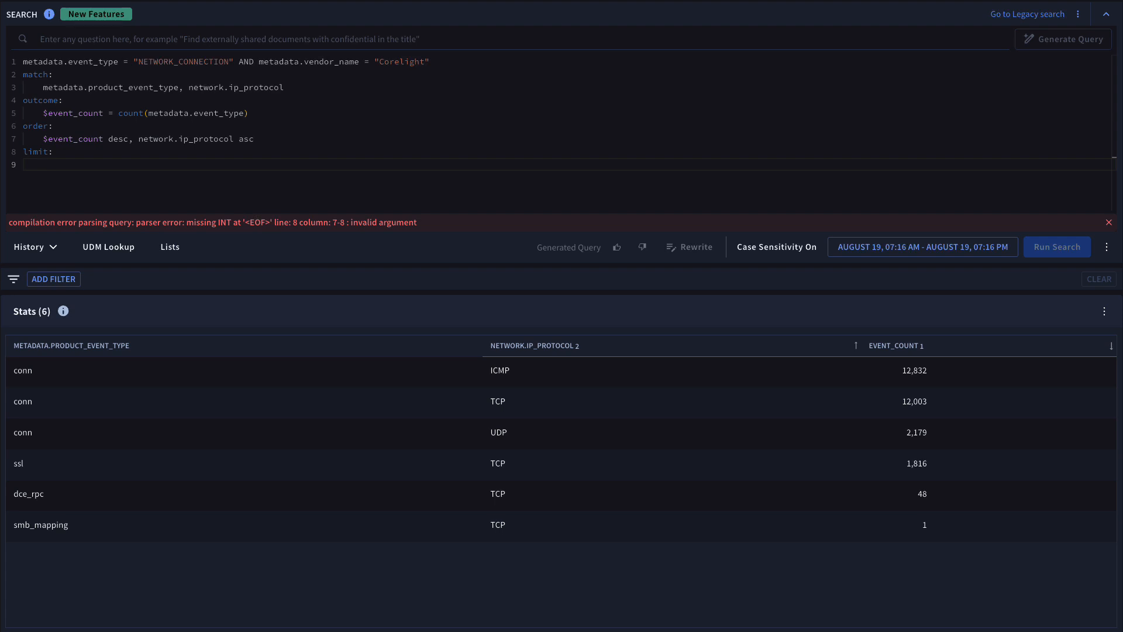
type("3")
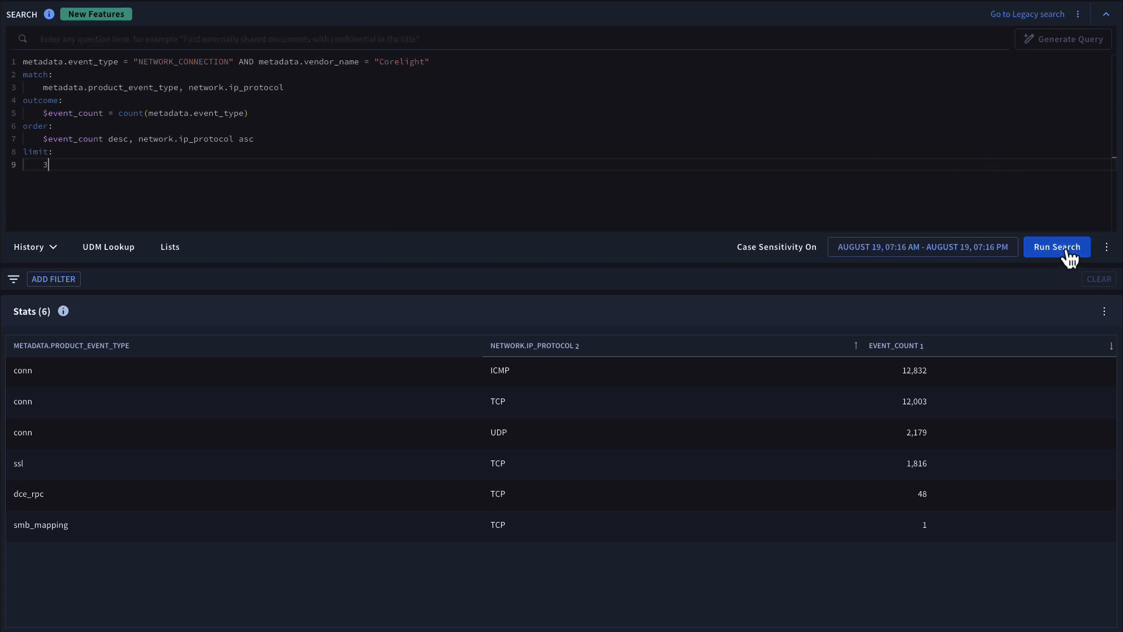
left_click(1065, 249)
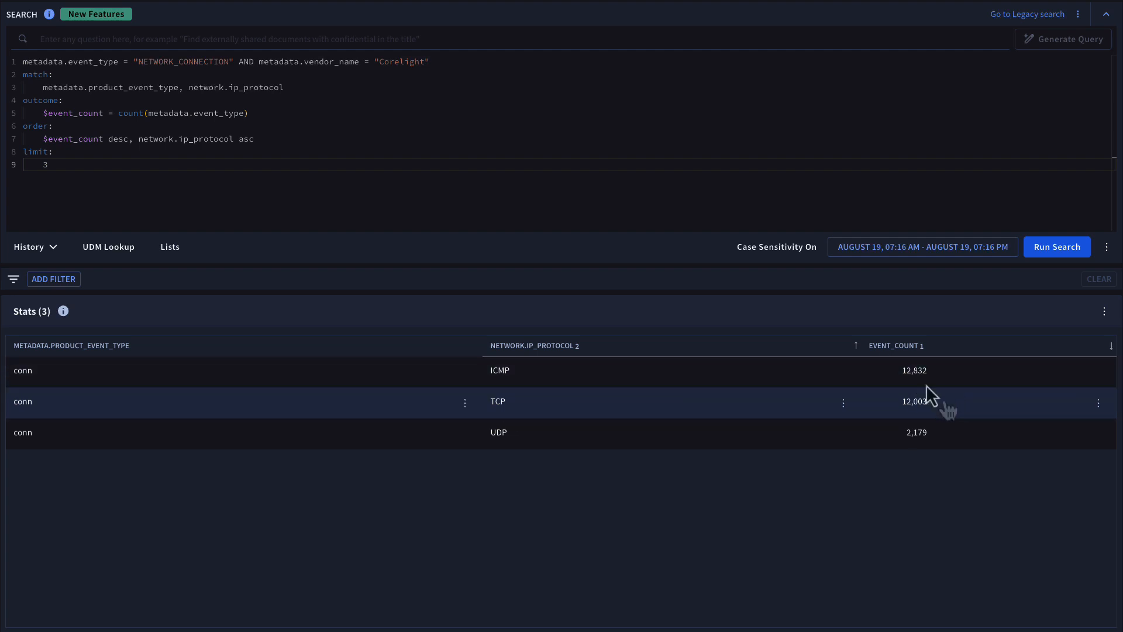
Copy the two match fields onto a new line directly below the event type and vendor filter
left_click(436, 62)
key("Return")
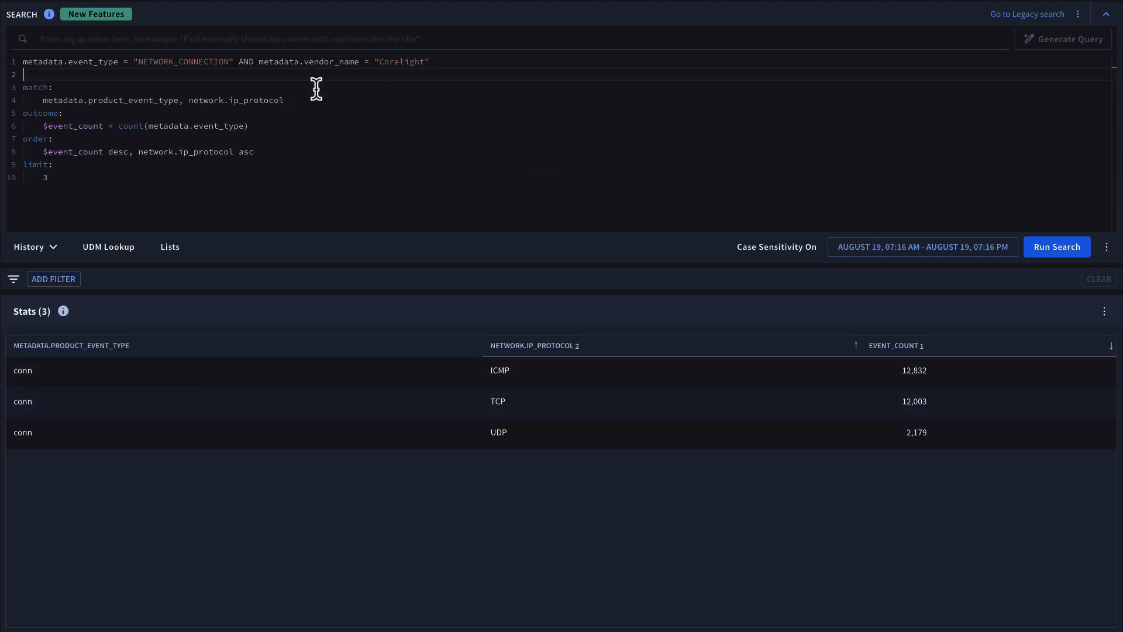
left_click_drag(284, 100, 40, 103)
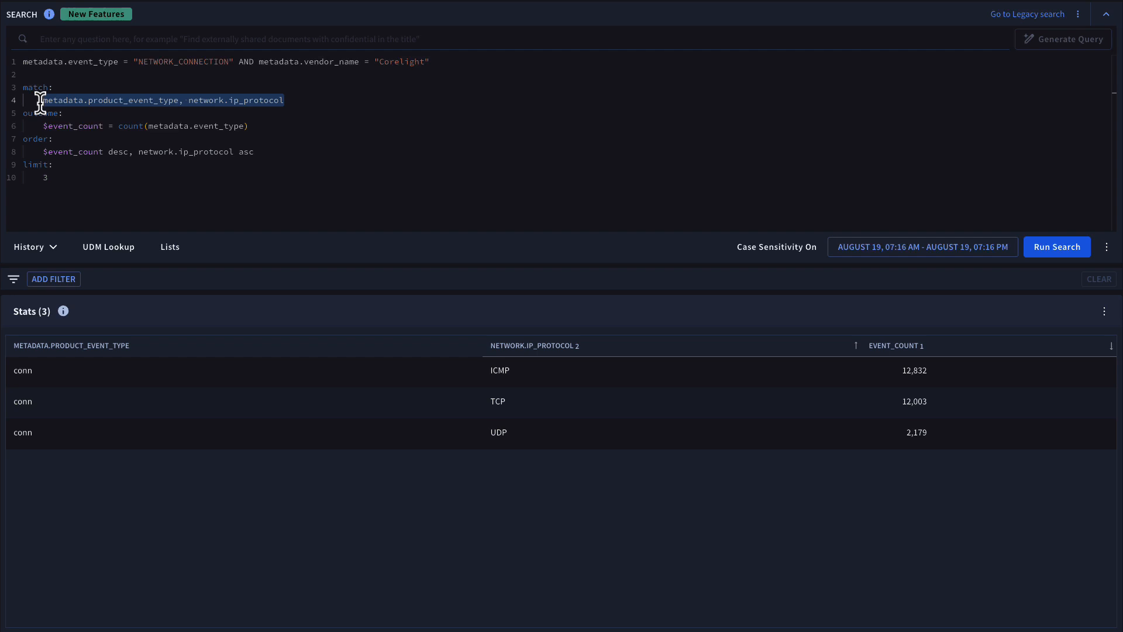
key("ctrl+c")
left_click(29, 75)
key("ctrl+v")
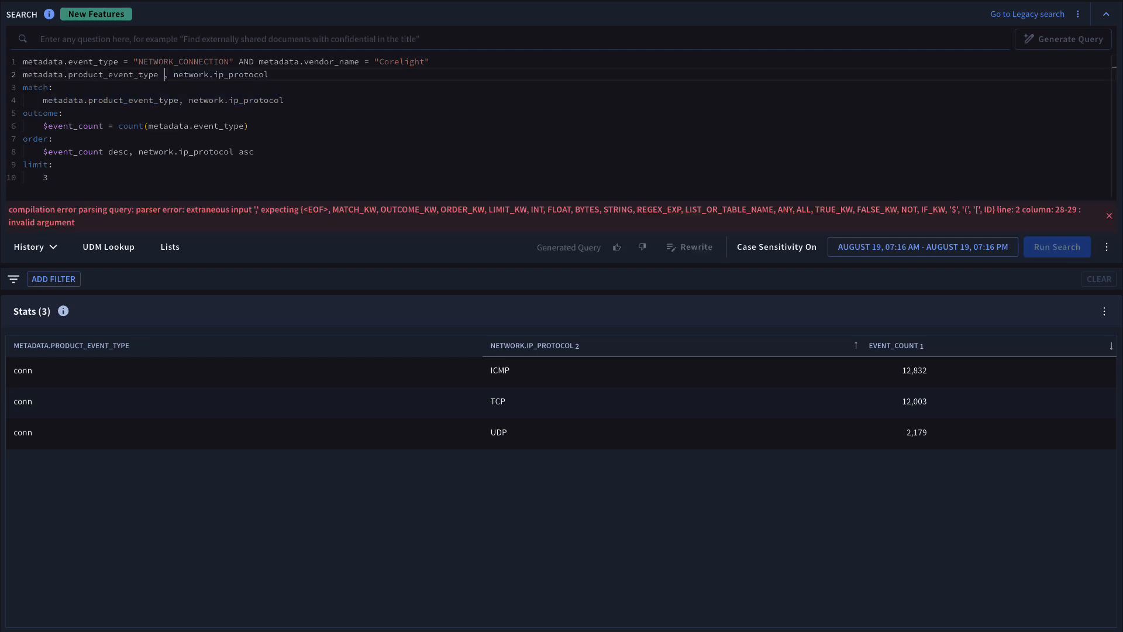
Turn the copied fields on line 2 into the filter metadata.product_event_type ="conn" and network.ip_protocol = "TCP"
type("=")
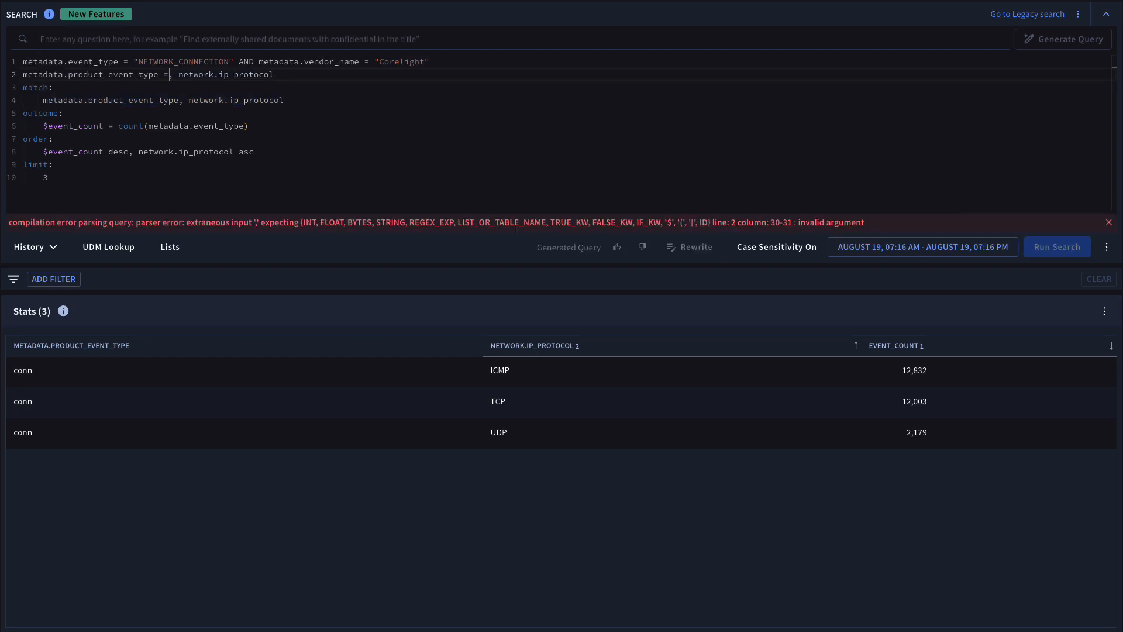
type("\"conn\"")
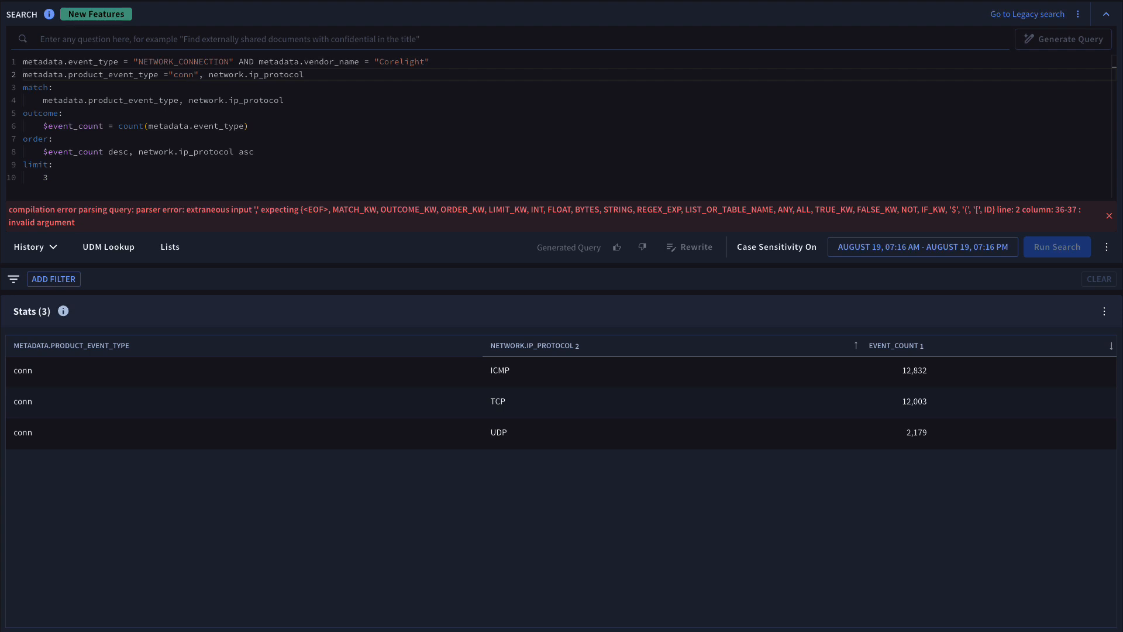
key("Delete")
type("and")
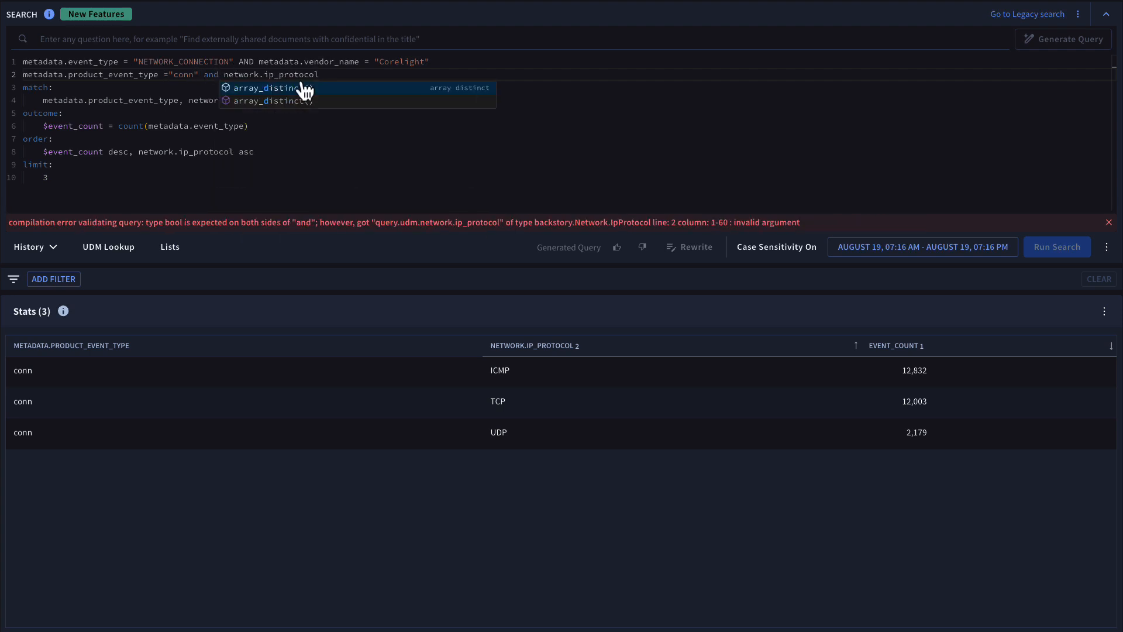
left_click(325, 72)
type("= \"TCP")
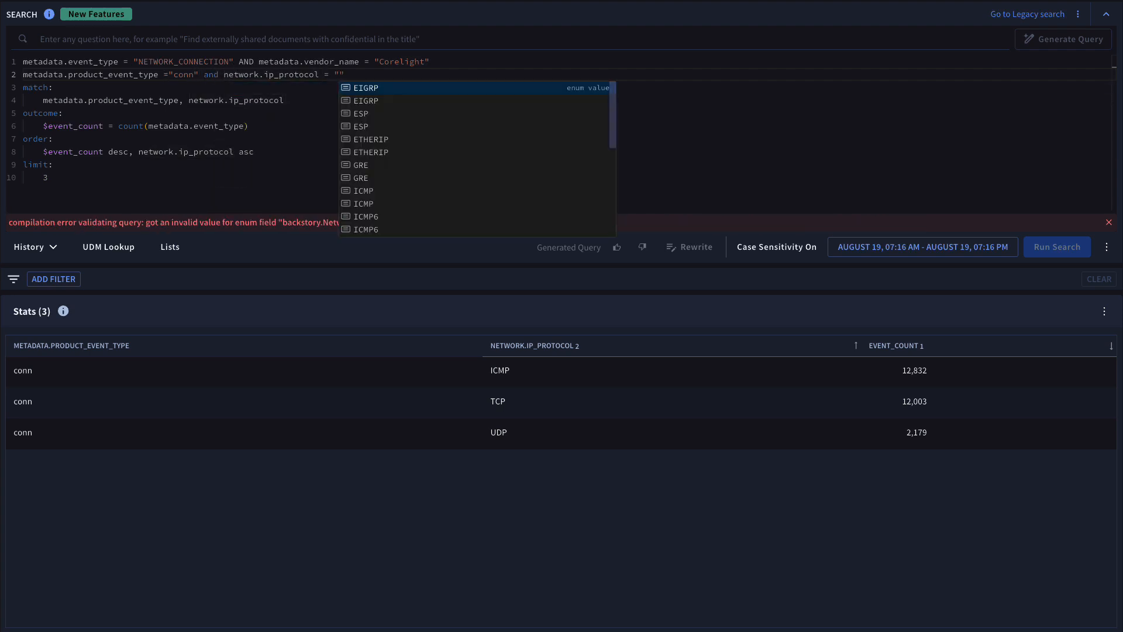
left_click(238, 75)
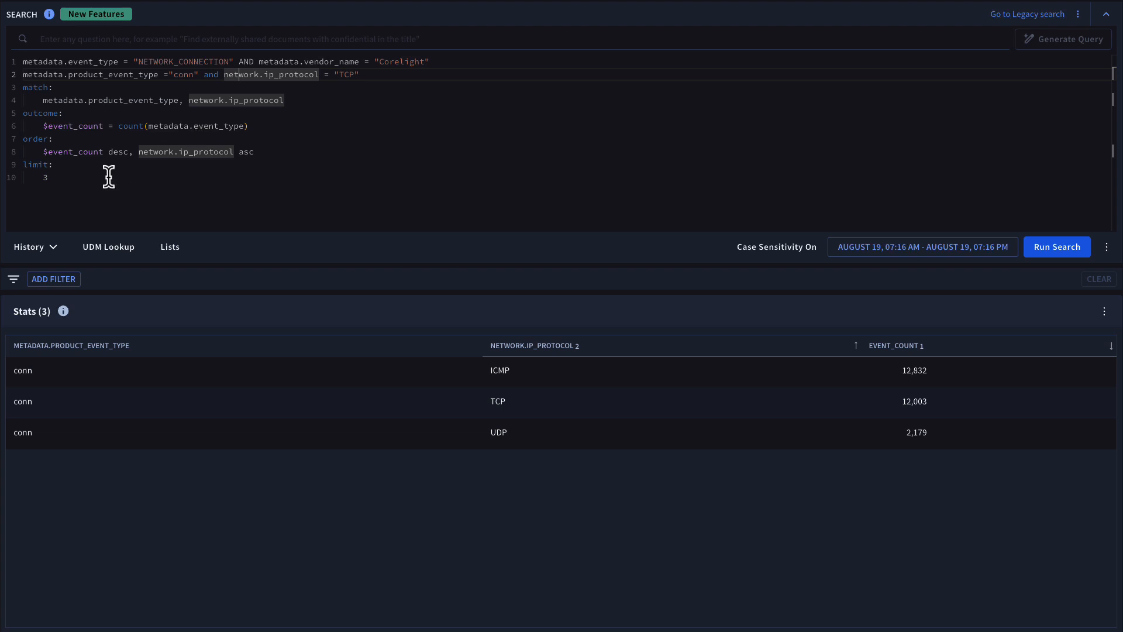
Delete the order and limit sections from the end of the query
left_click(45, 177)
left_click_drag(45, 176, 3, 139)
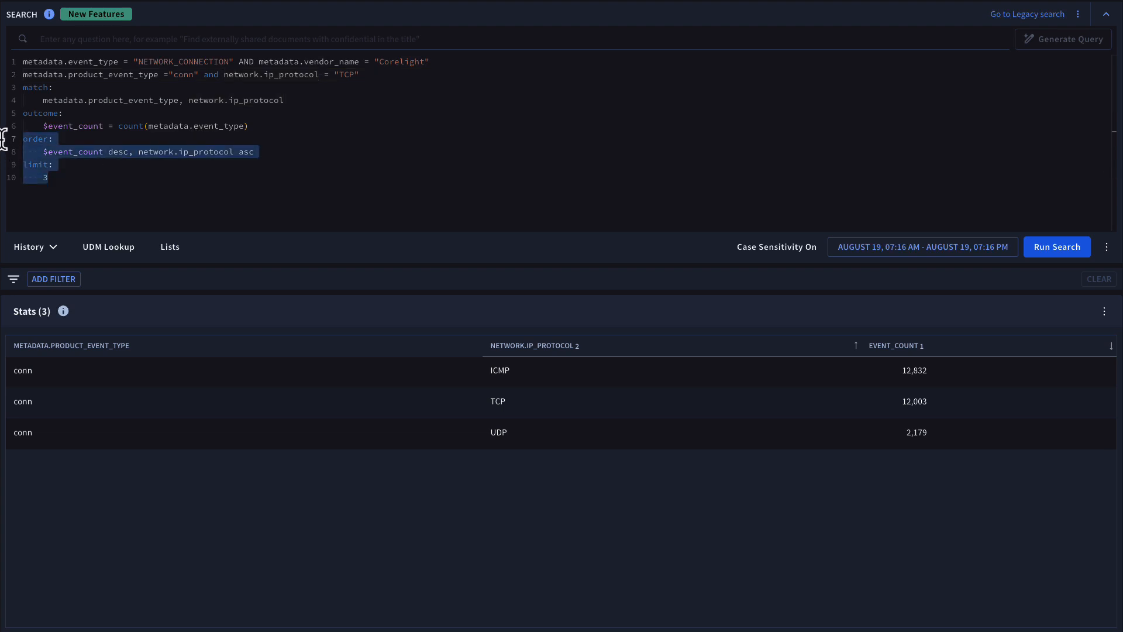
key("BackSpace")
left_click(436, 113)
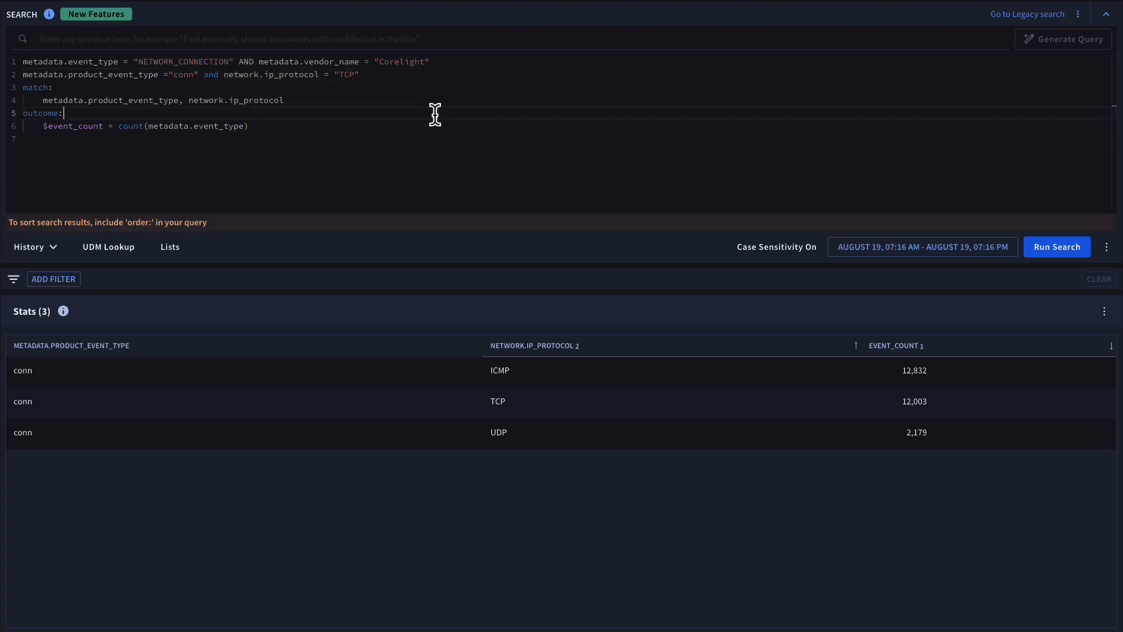
Delete the match section with its two fields and run the search with only the outcome section
left_click_drag(313, 105, 23, 88)
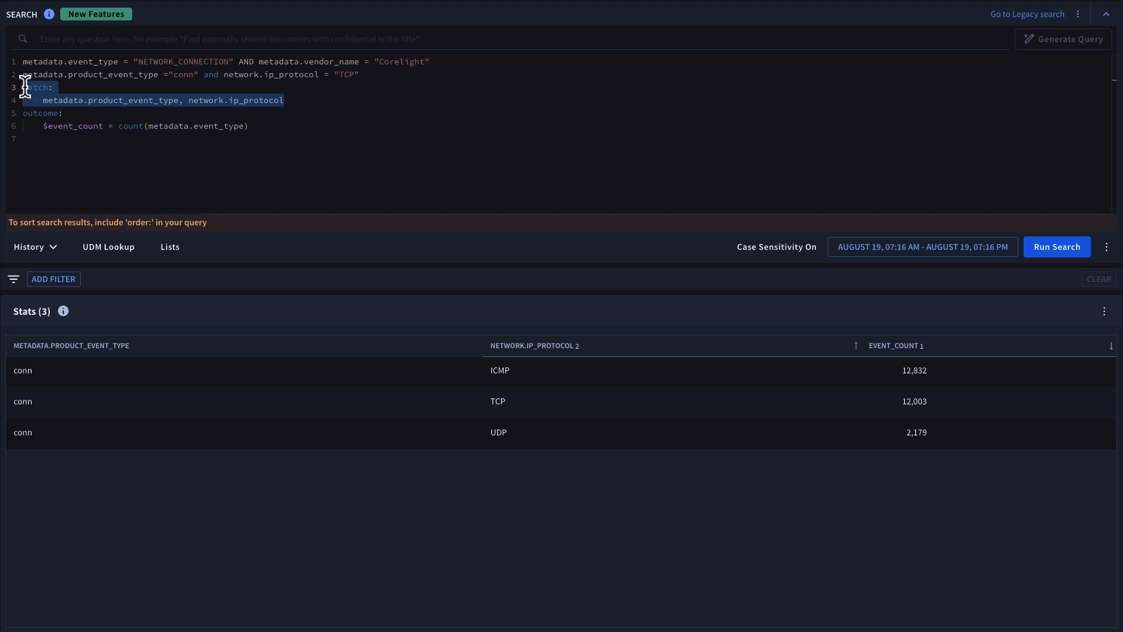
key("BackSpace")
left_click(1044, 248)
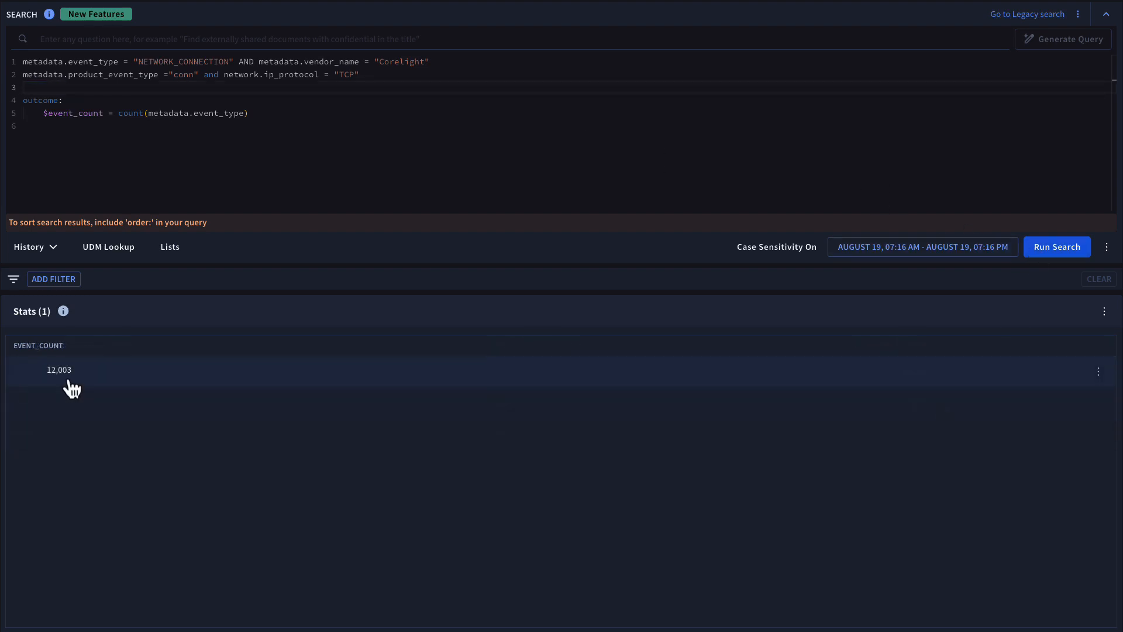